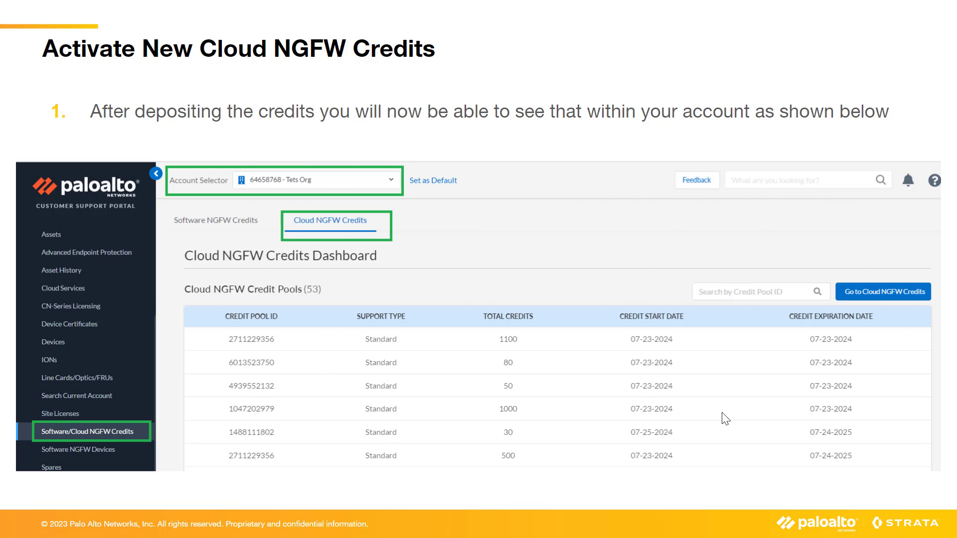
pyautogui.press('Right')
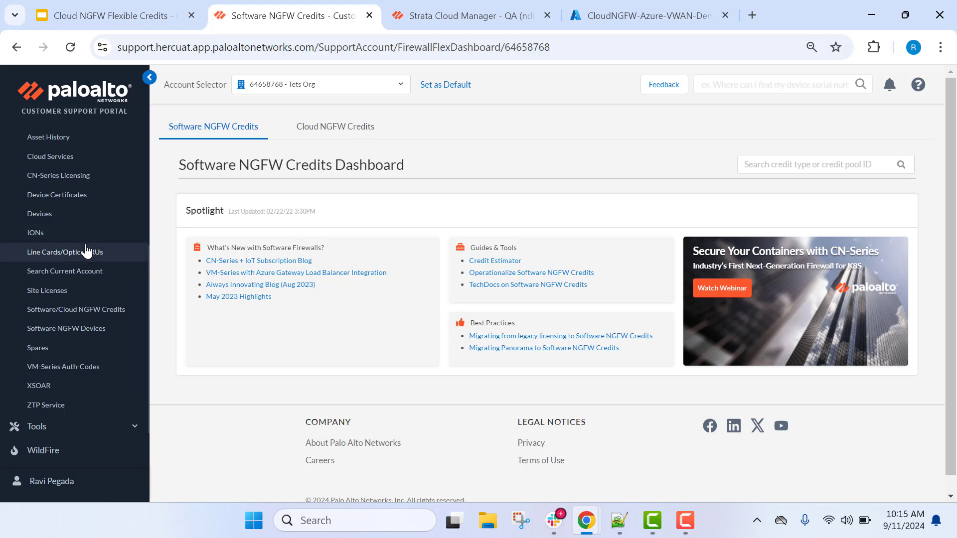
# Step: Open the support account's Cloud NGFW Credits dashboard and continue through the hub to Cloud NGFW Credit Management
pyautogui.scroll(3, 85, 250)
pyautogui.scroll(-3, 39, 271)
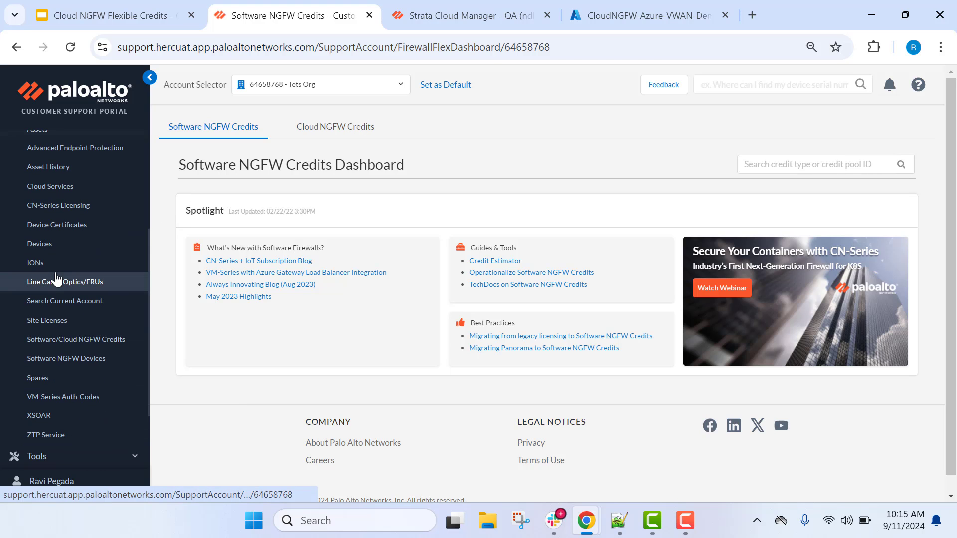
pyautogui.click(73, 341)
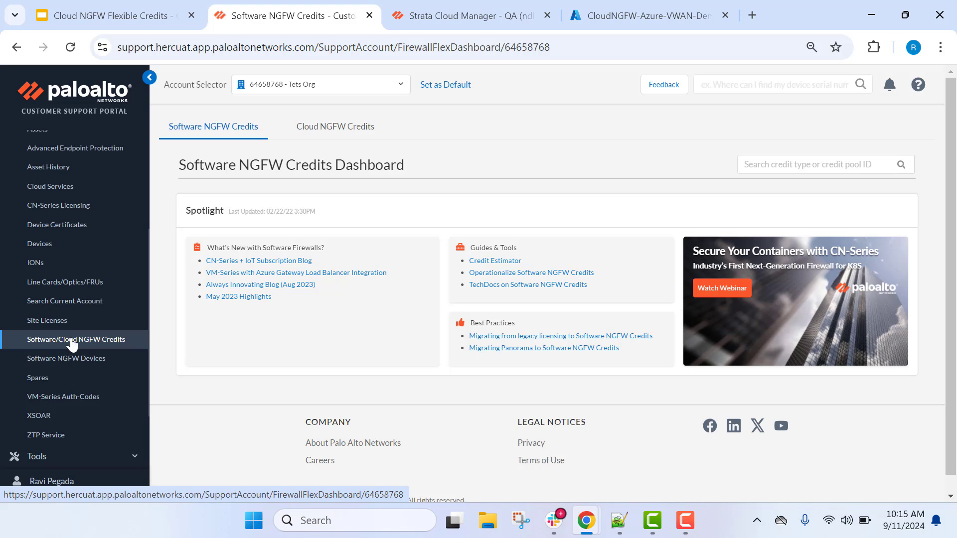
pyautogui.click(321, 139)
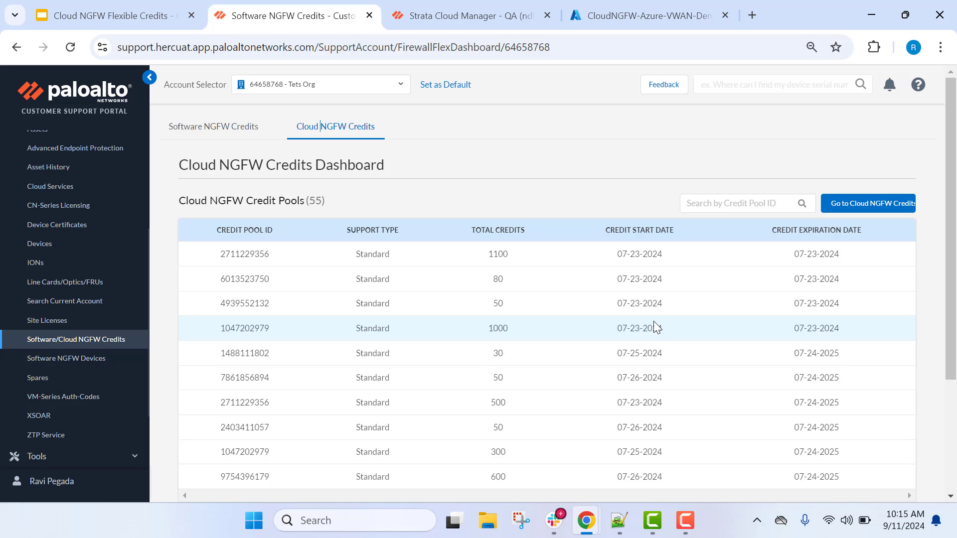
pyautogui.click(861, 214)
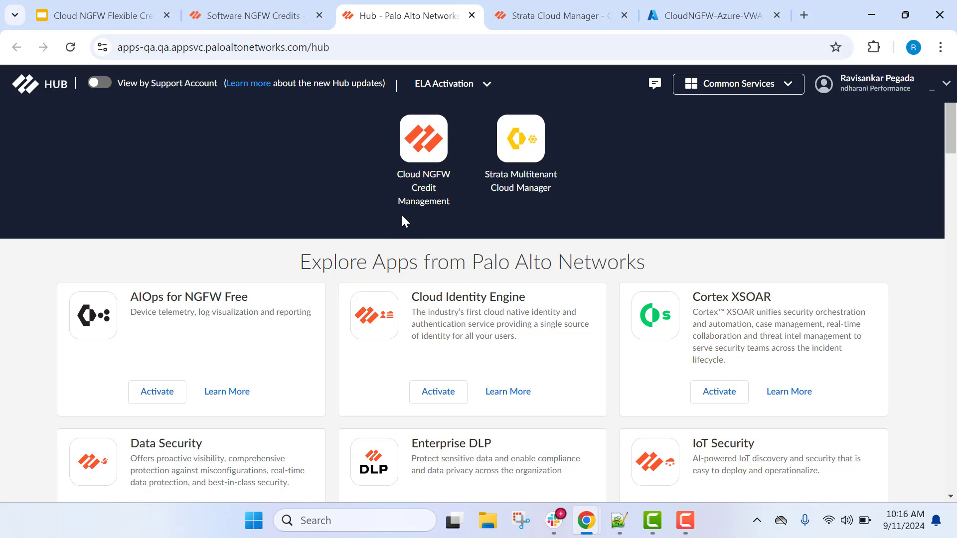
pyautogui.click(418, 157)
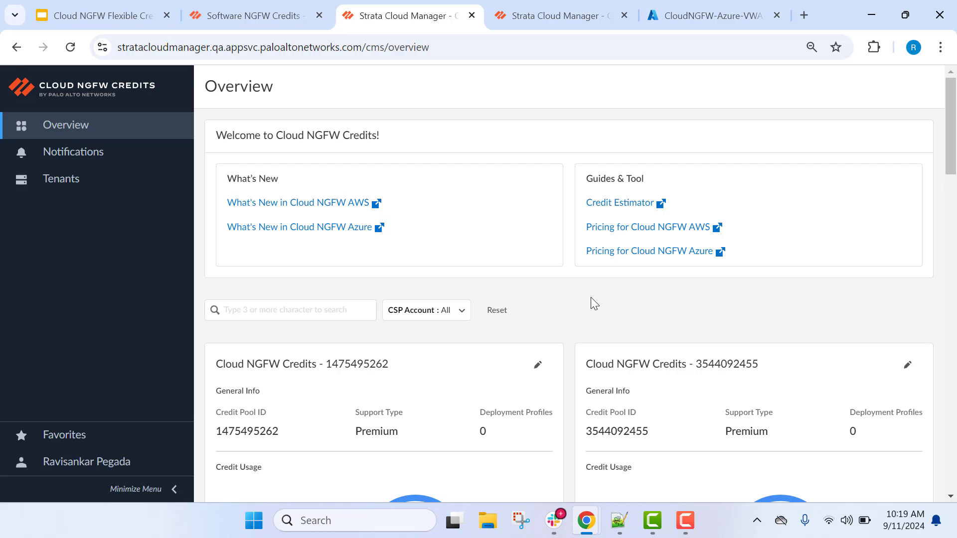
# Step: Open the details of the last credit pool in the overview, the Premium one with one deployment profile
pyautogui.scroll(-4, 591, 299)
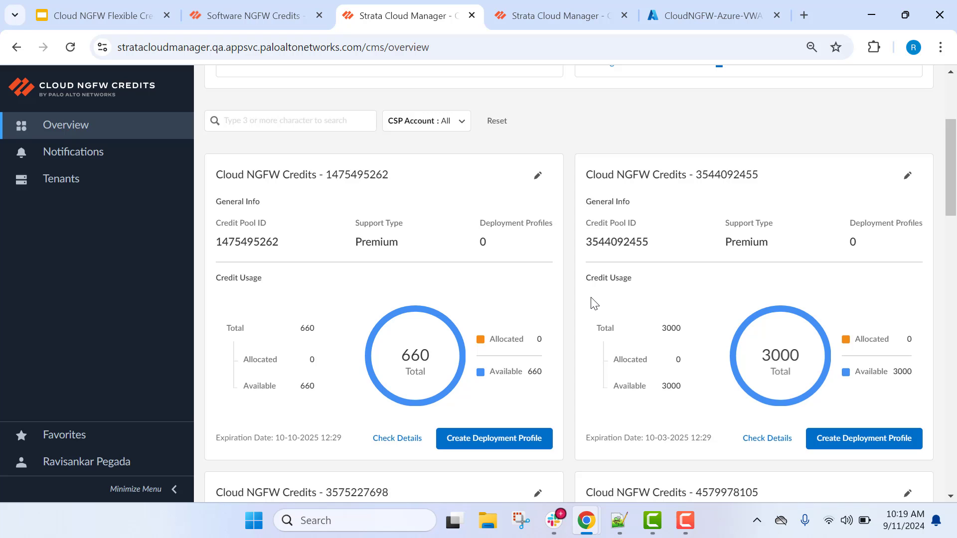
pyautogui.scroll(-4, 591, 299)
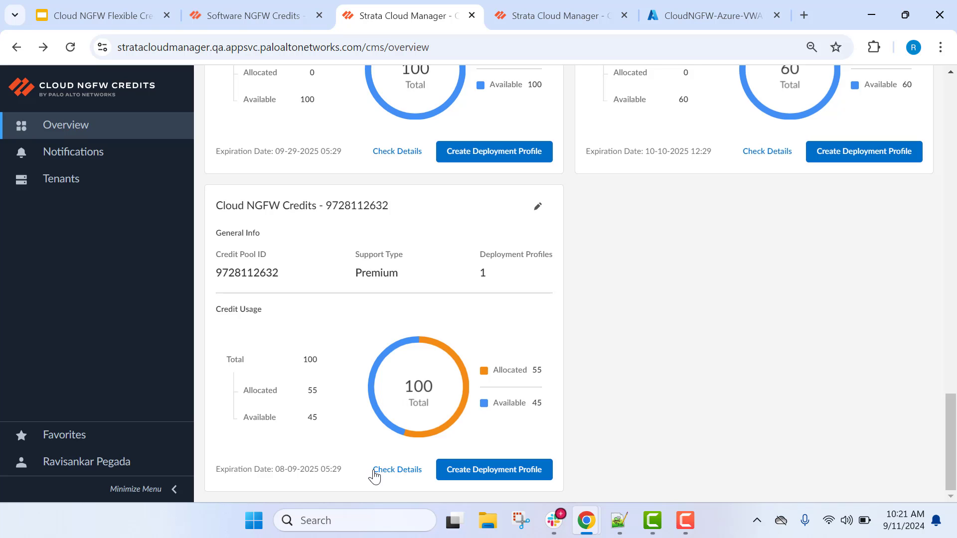
pyautogui.click(397, 469)
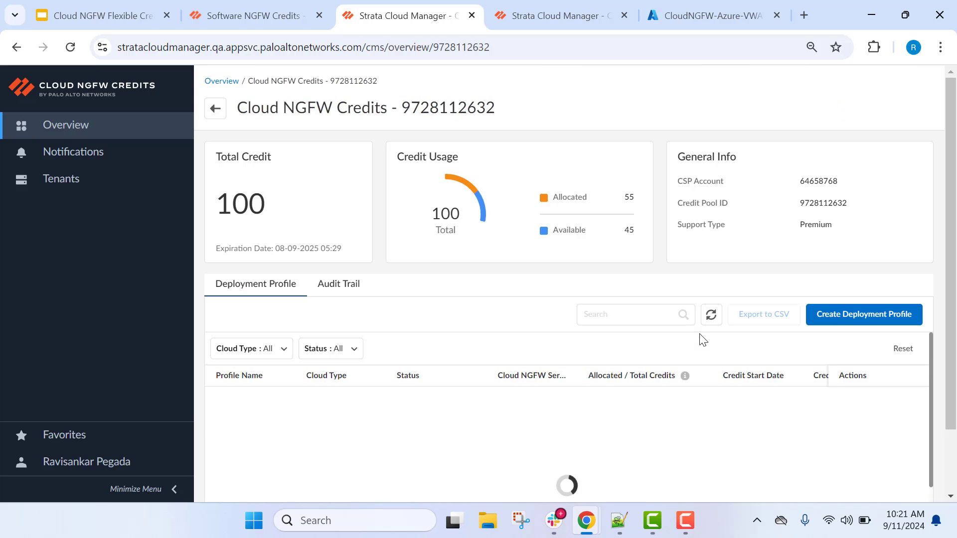
pyautogui.scroll(-1, 701, 337)
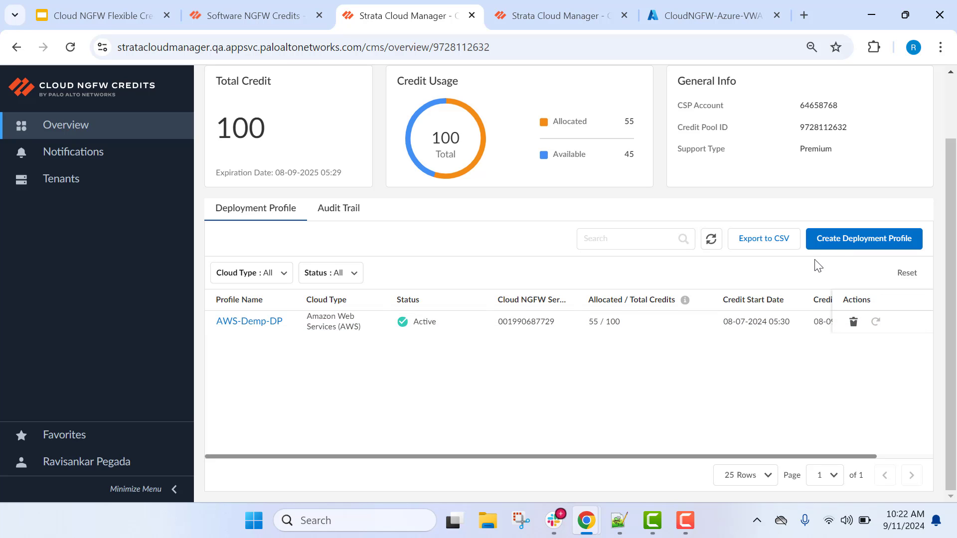
# Step: Start a deployment profile named Azure-Demo-DP with Microsoft Azure as cloud type and choose the available Cloud NGFW serial number
pyautogui.click(839, 250)
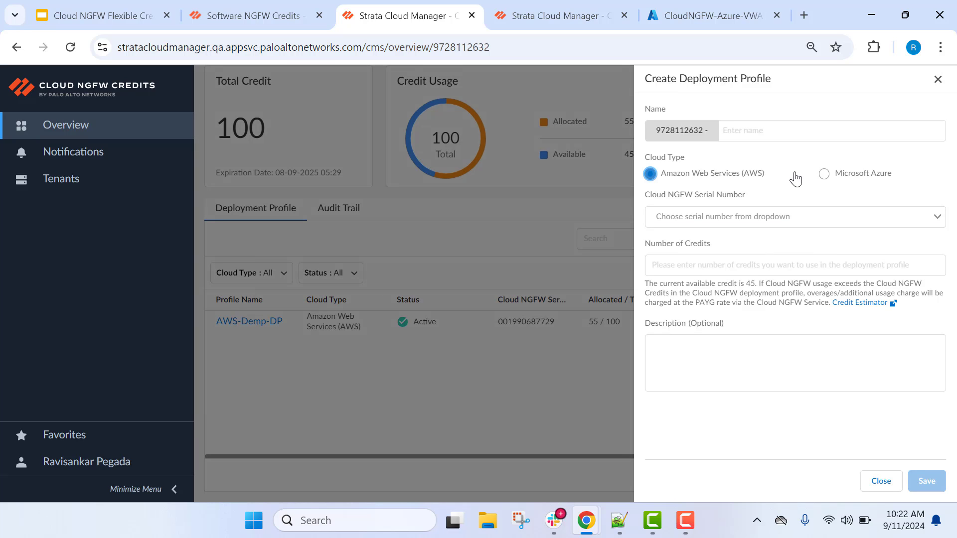
pyautogui.click(776, 136)
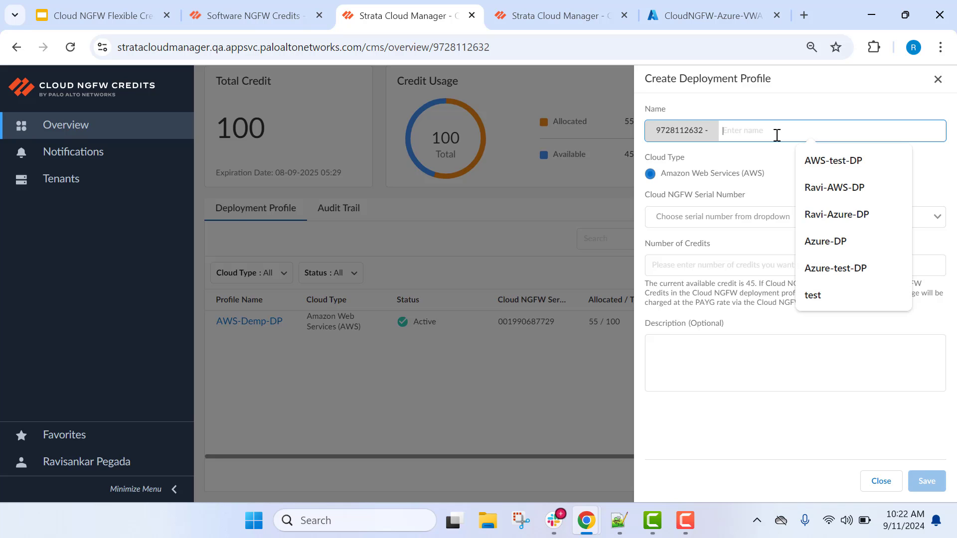
pyautogui.write('Azure-Demo-DP')
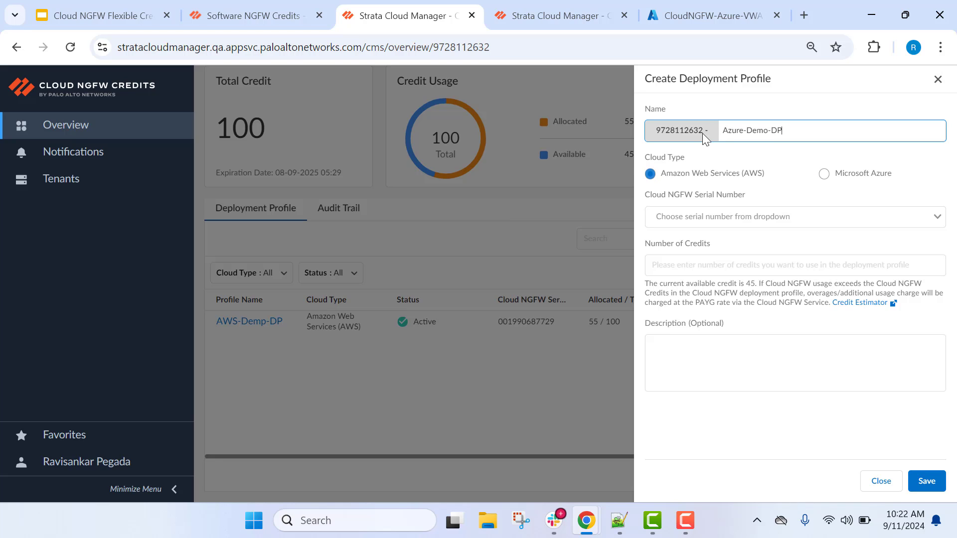
pyautogui.click(825, 176)
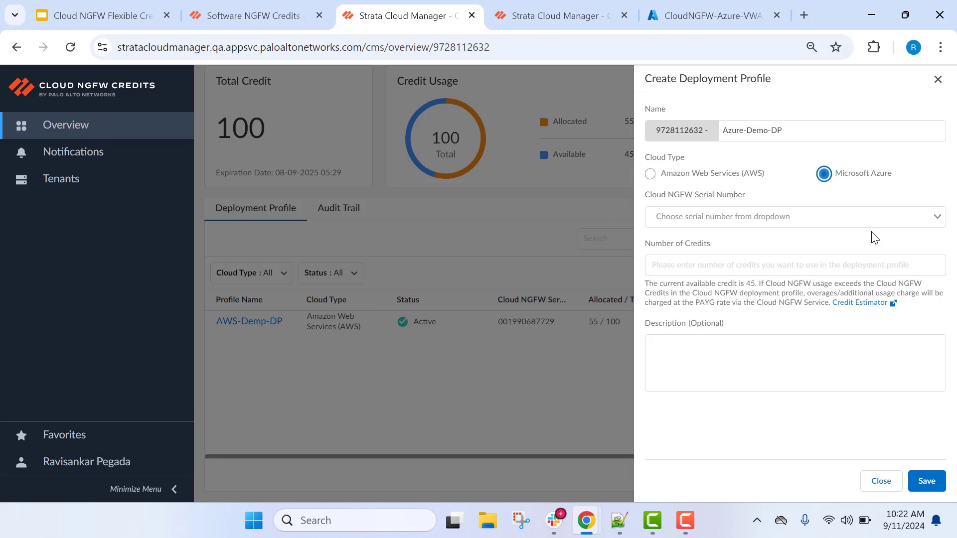
pyautogui.click(937, 220)
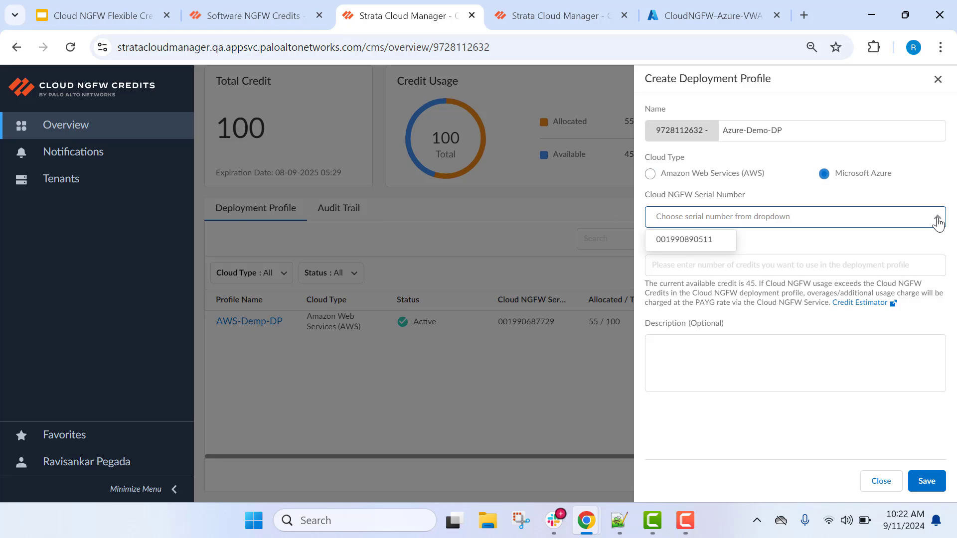
pyautogui.click(717, 247)
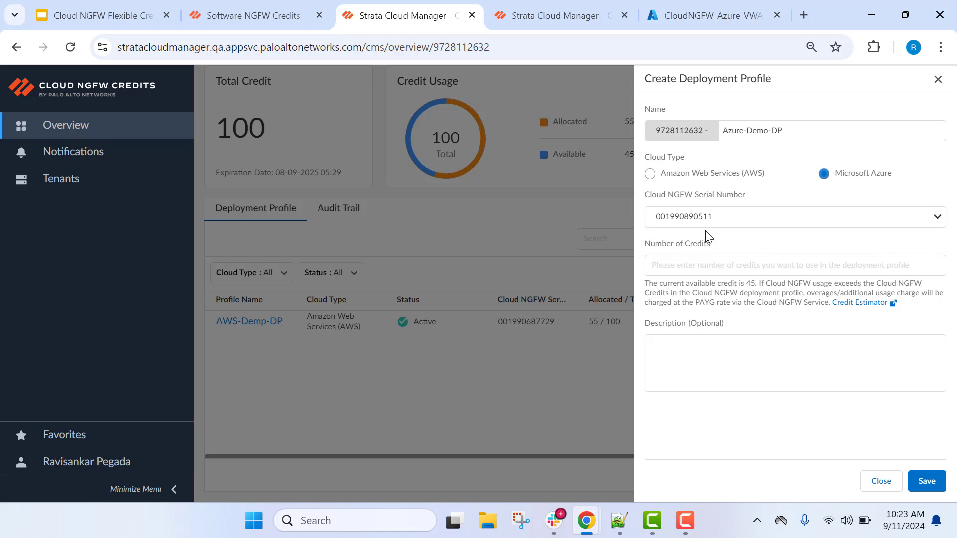
# Step: Check the product serial number on the firewall's New Support Request page in the Azure portal against the deployment profile form
pyautogui.click(683, 6)
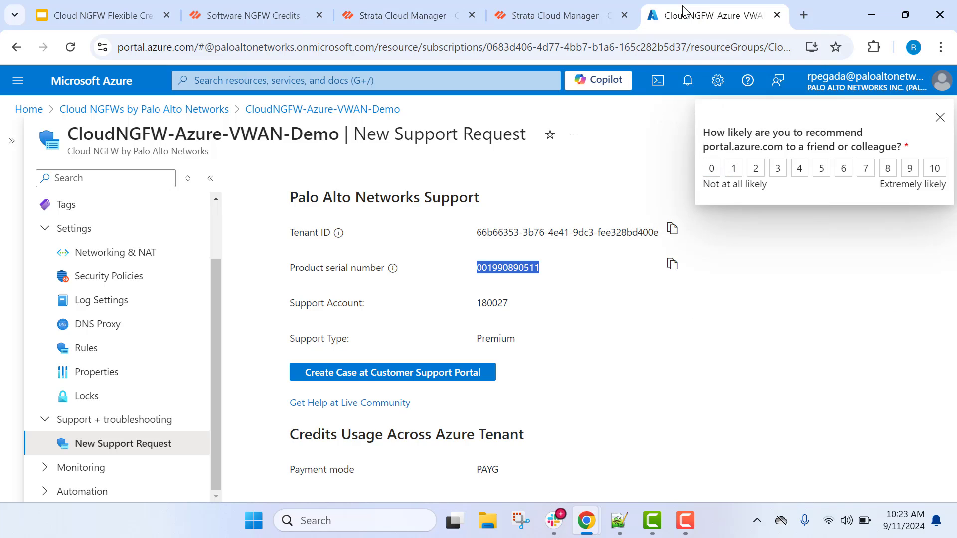
pyautogui.click(939, 119)
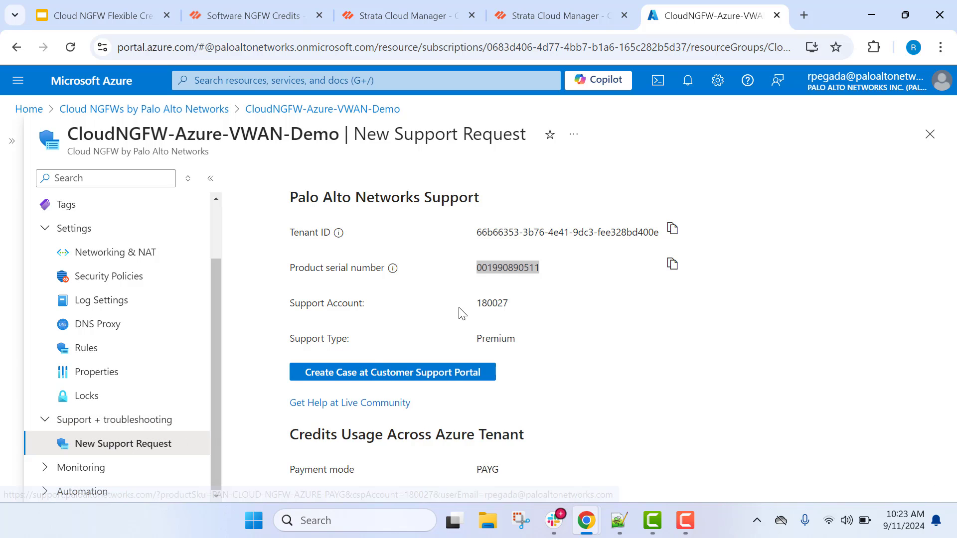
pyautogui.click(452, 278)
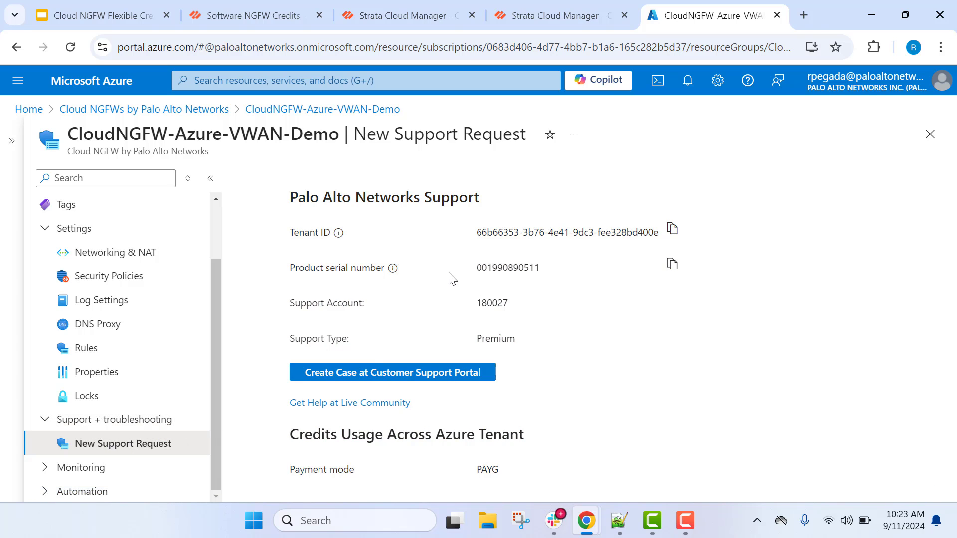
pyautogui.doubleClick(489, 268)
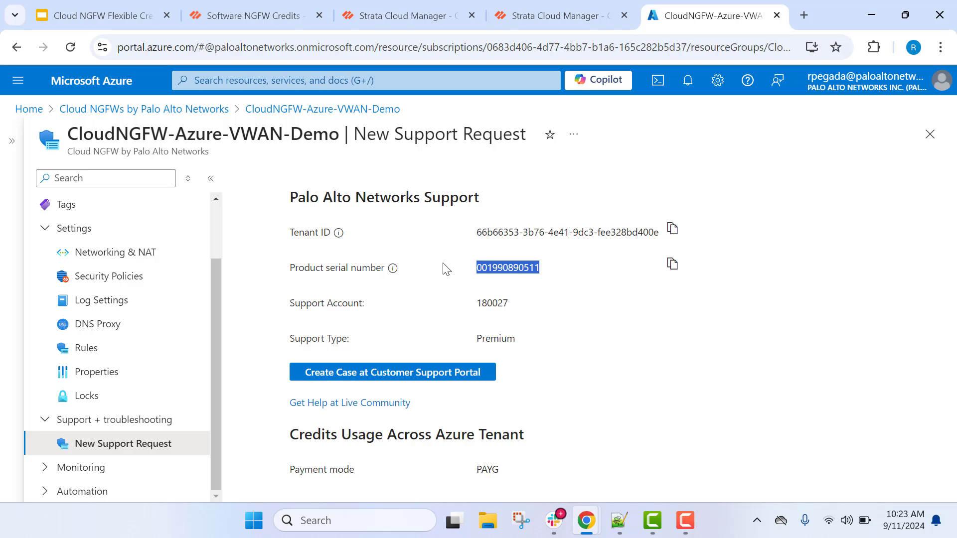
pyautogui.click(375, 22)
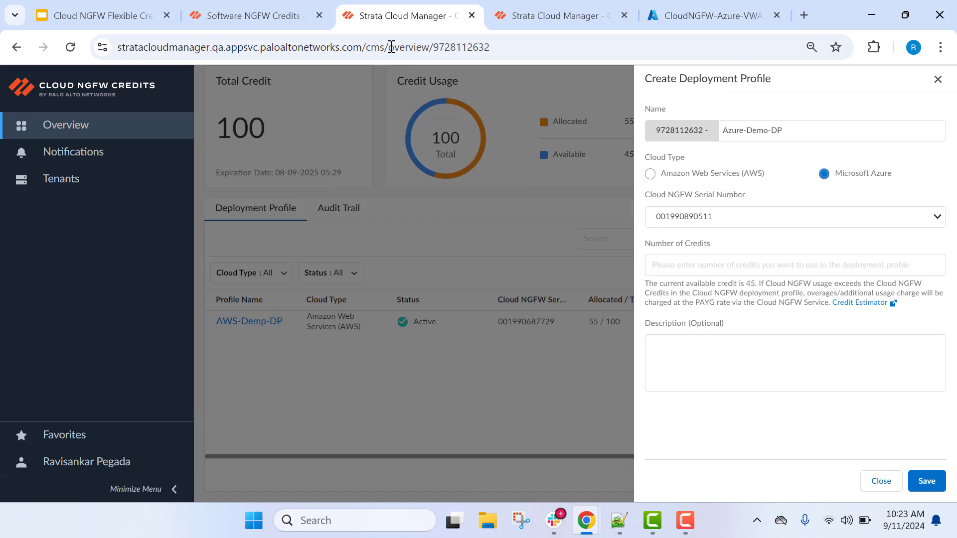
pyautogui.click(774, 226)
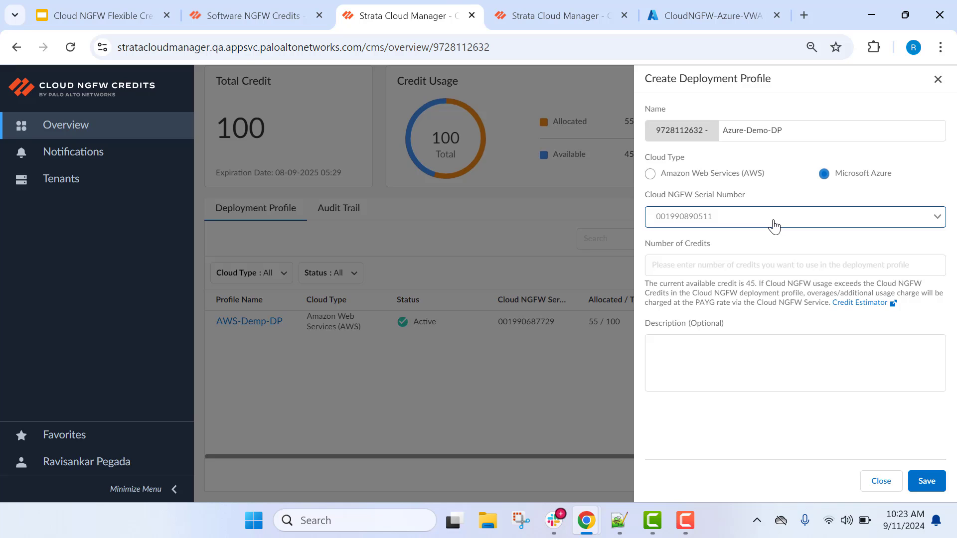
# Step: Allocate 40 credits to the new Azure profile, save it and refresh the deployment profile list
pyautogui.click(716, 265)
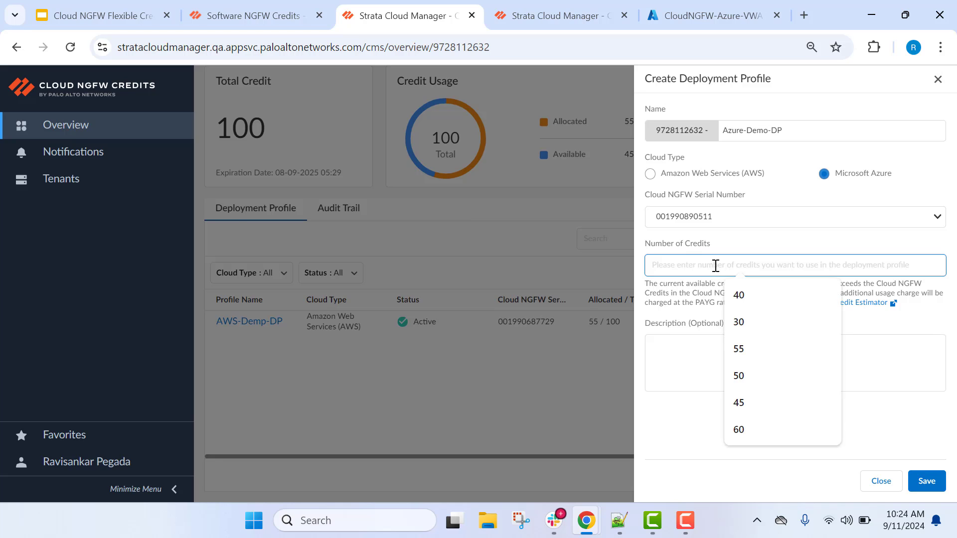
pyautogui.click(679, 292)
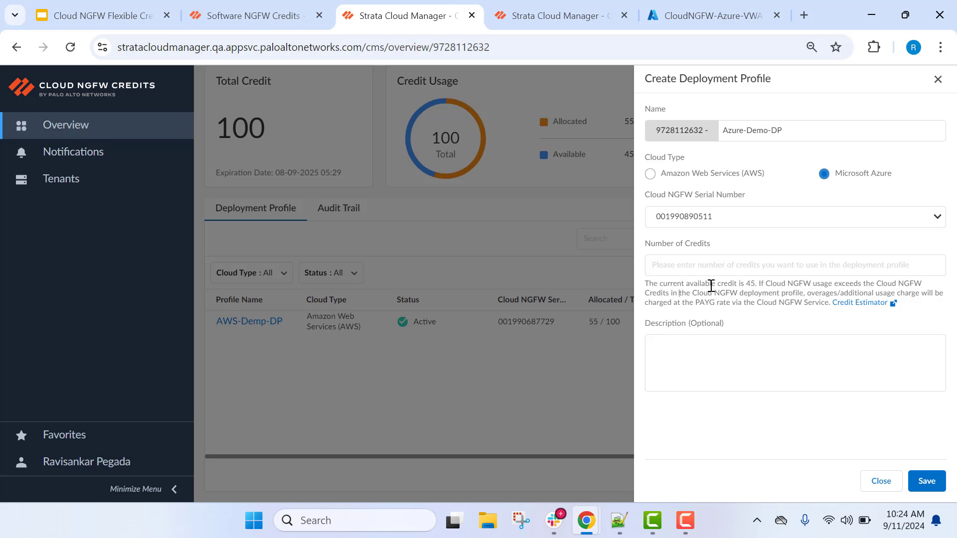
pyautogui.moveTo(740, 284); pyautogui.dragTo(759, 284)
pyautogui.click(687, 262)
pyautogui.write('40')
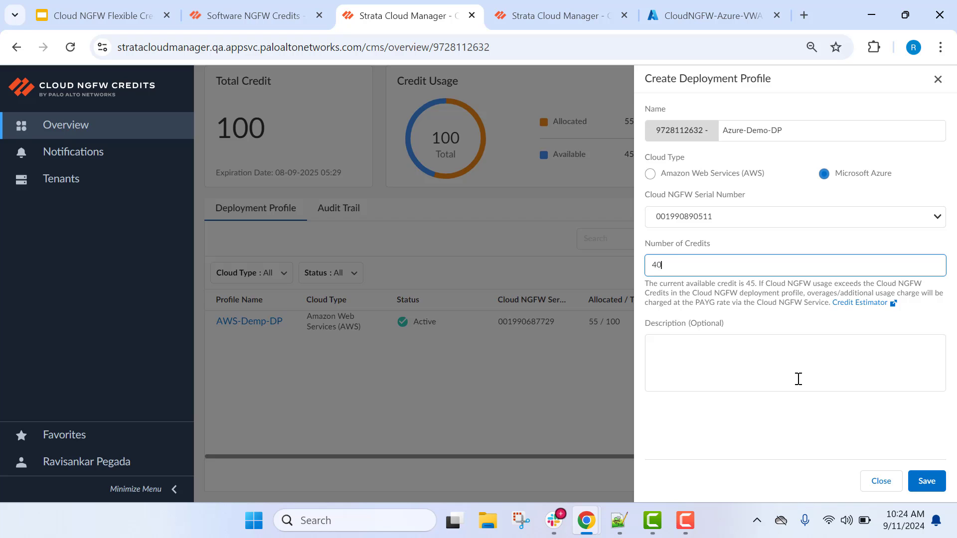
pyautogui.click(925, 481)
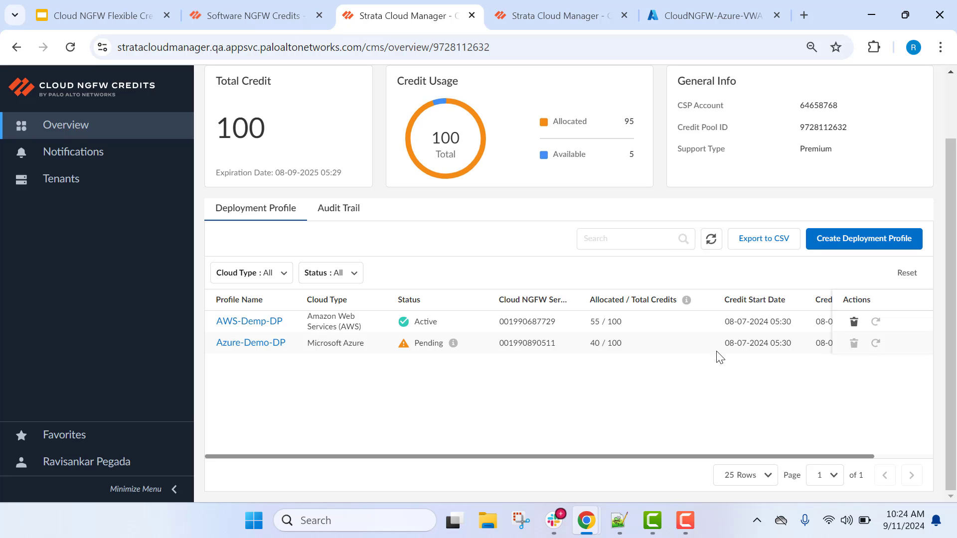
pyautogui.click(711, 239)
pyautogui.click(711, 240)
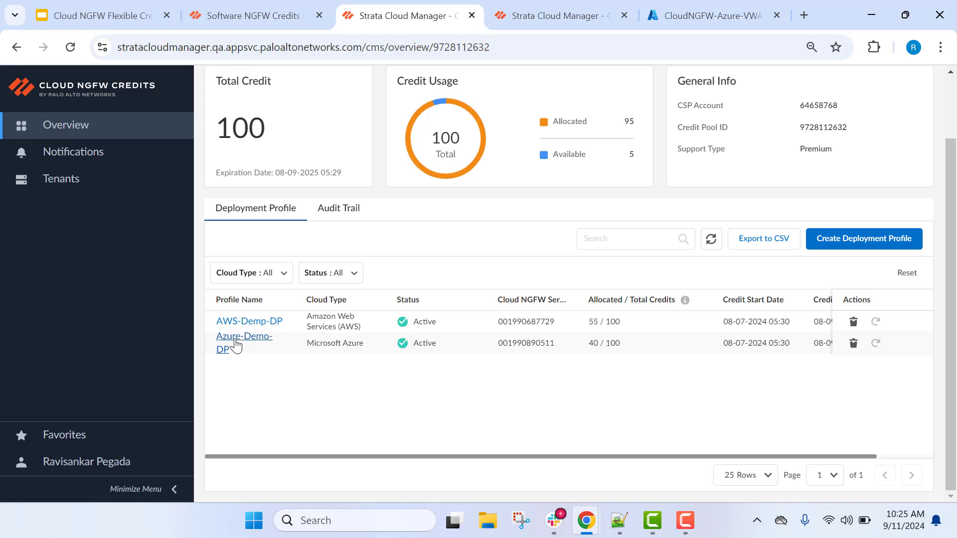
# Step: Set the AWS-Demp-DP profile's number of credits to 40, save it and refresh the profile list
pyautogui.click(264, 322)
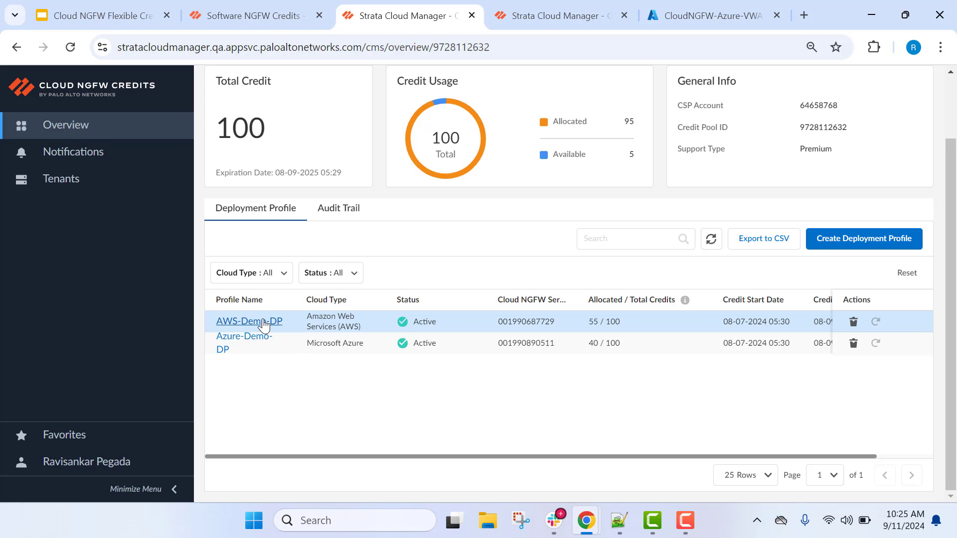
pyautogui.click(264, 323)
pyautogui.click(683, 267)
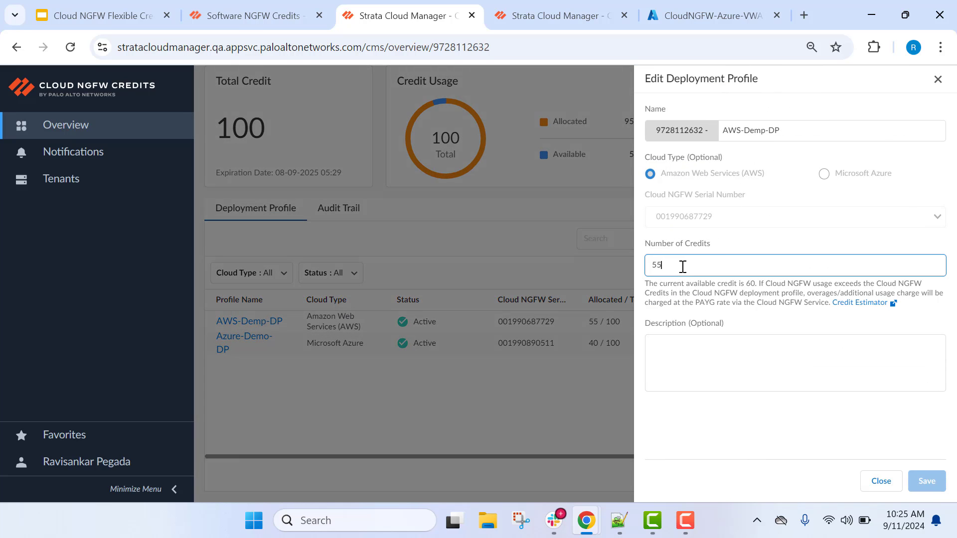
pyautogui.doubleClick(682, 266)
pyautogui.write('40')
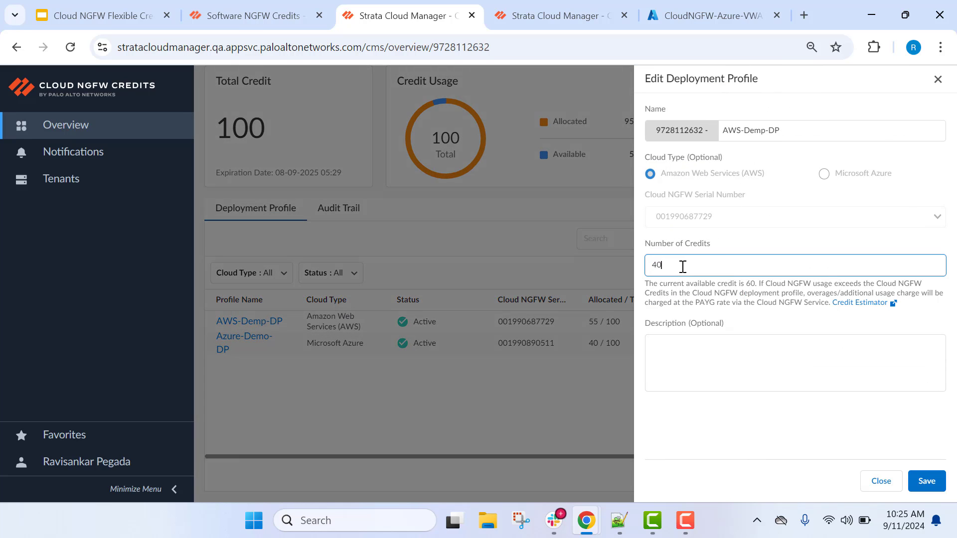
pyautogui.click(926, 483)
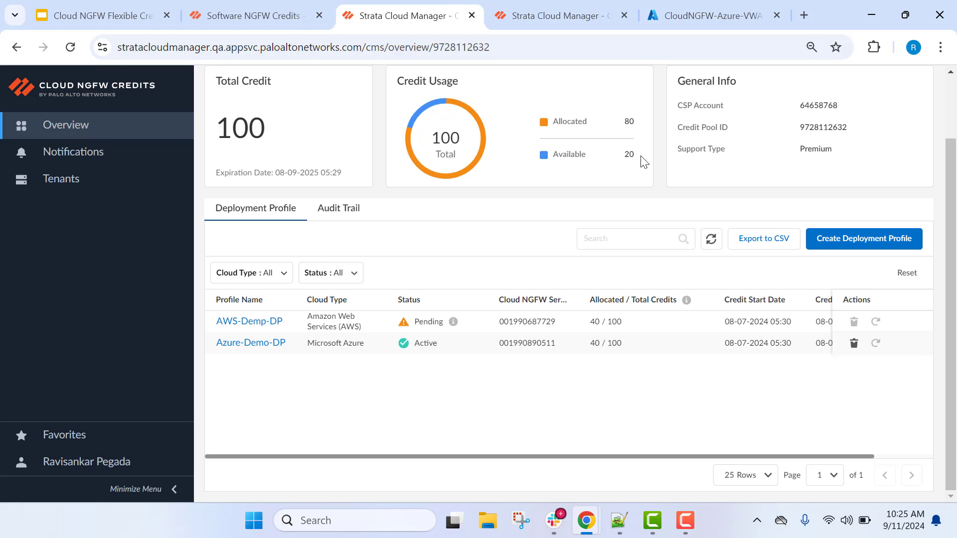
pyautogui.click(702, 239)
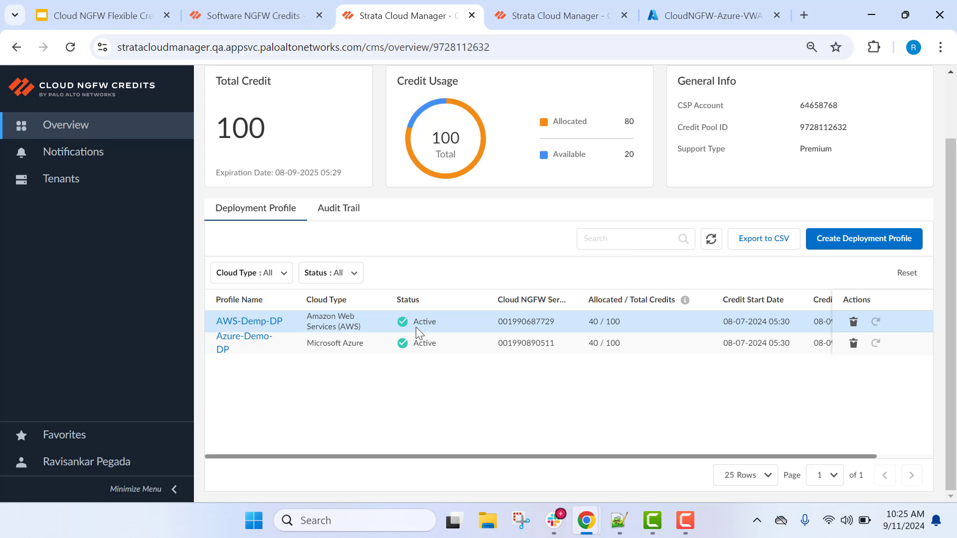
pyautogui.moveTo(586, 321); pyautogui.dragTo(597, 321)
# Step: Set the Azure-Demo-DP profile's number of credits to 55 and save the change
pyautogui.click(232, 349)
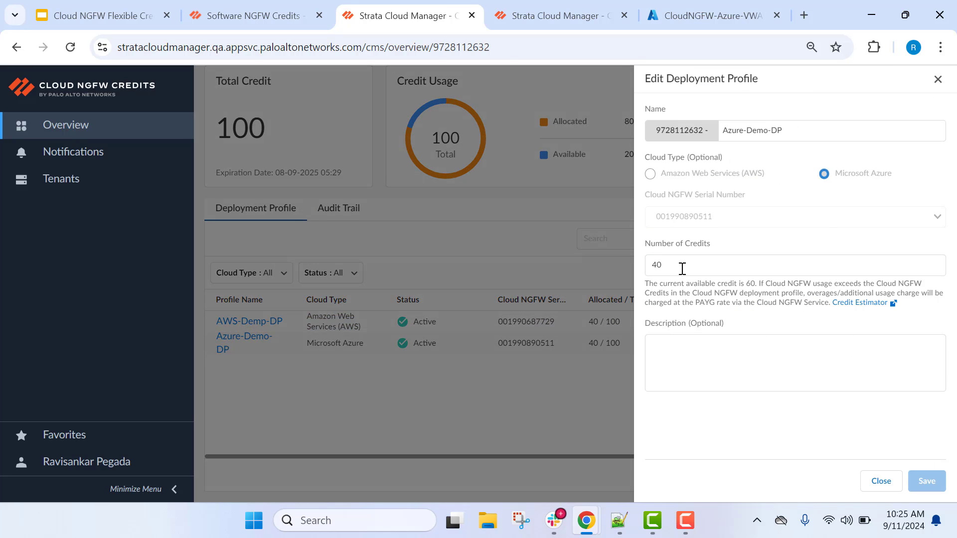
pyautogui.click(682, 268)
pyautogui.doubleClick(682, 268)
pyautogui.write('55')
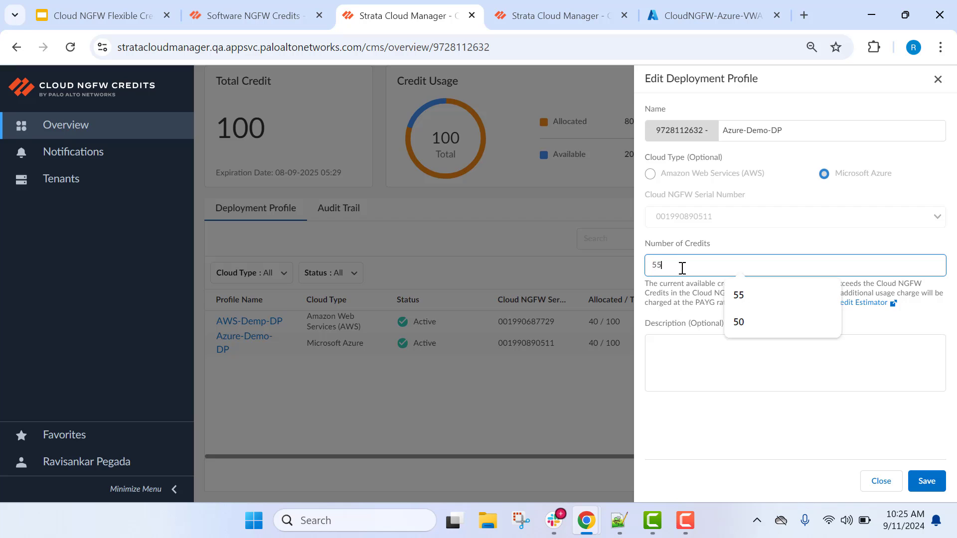
pyautogui.click(928, 481)
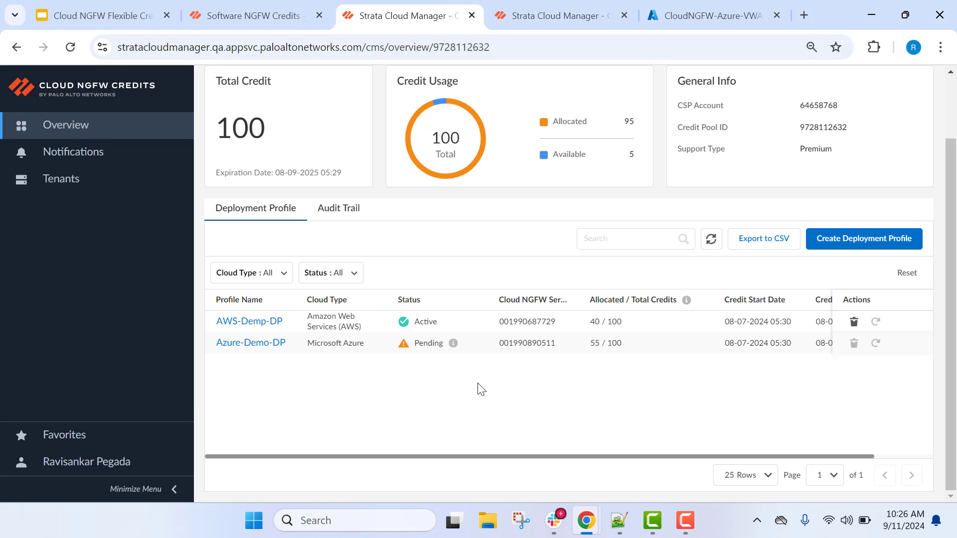
# Step: Review the credit pool's audit trail, then check the credits allocated to the AWS and Azure deployment profiles
pyautogui.click(346, 213)
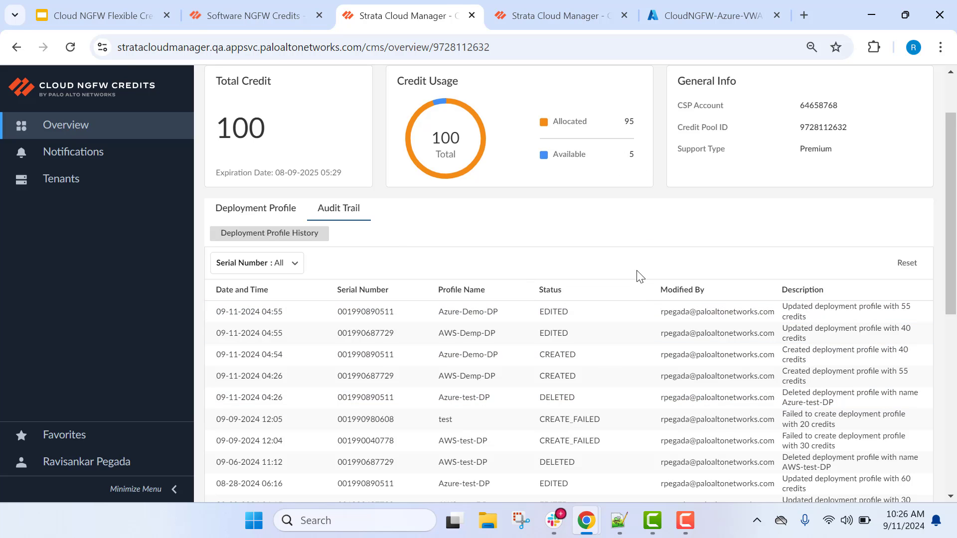
pyautogui.click(256, 209)
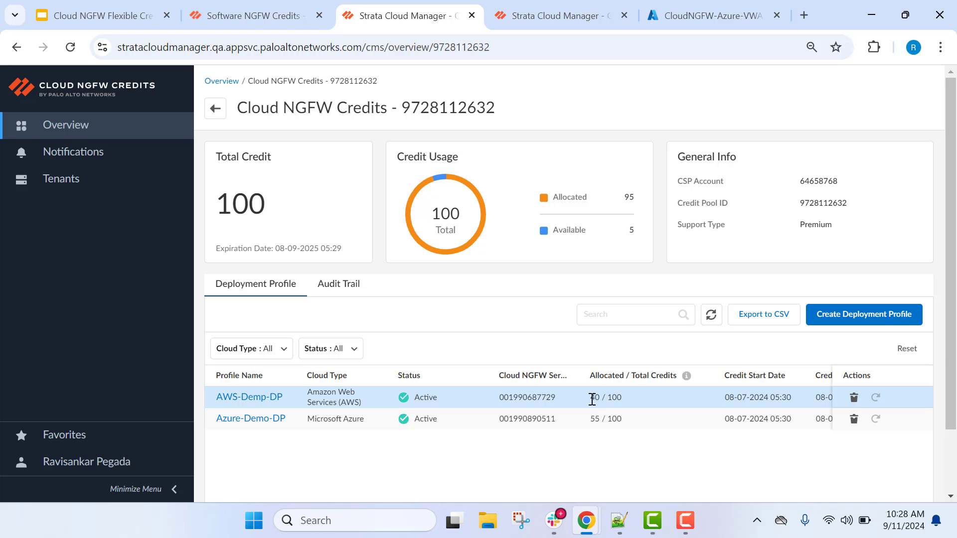
pyautogui.click(608, 397)
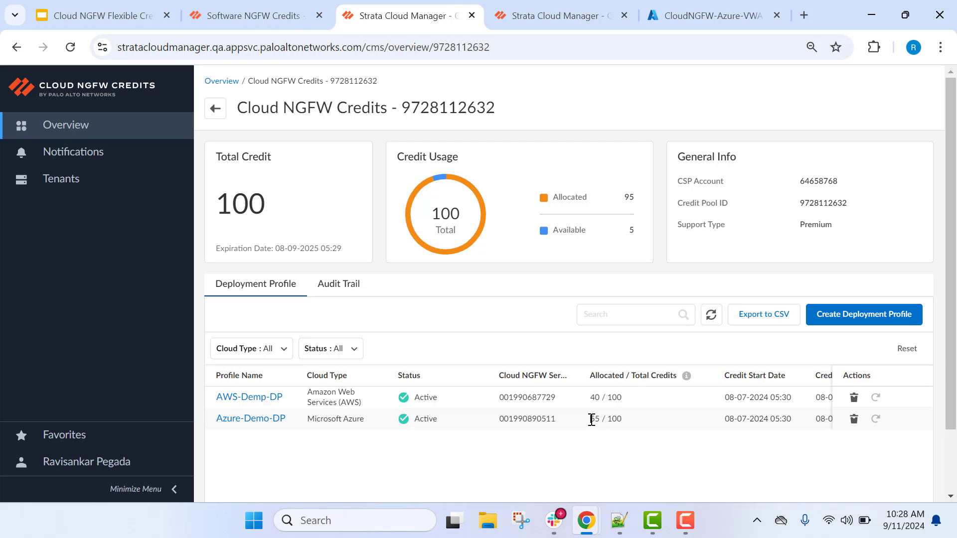
pyautogui.moveTo(591, 420); pyautogui.dragTo(600, 419)
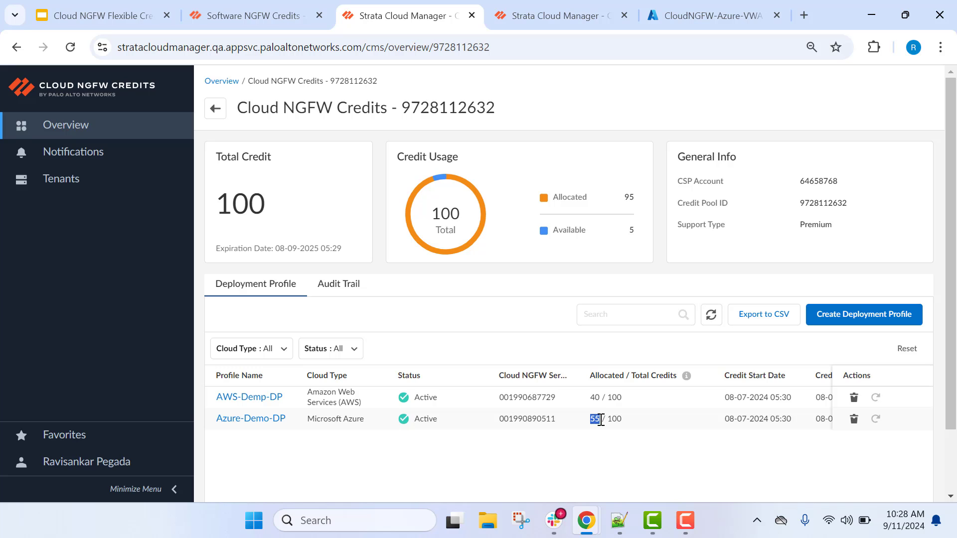